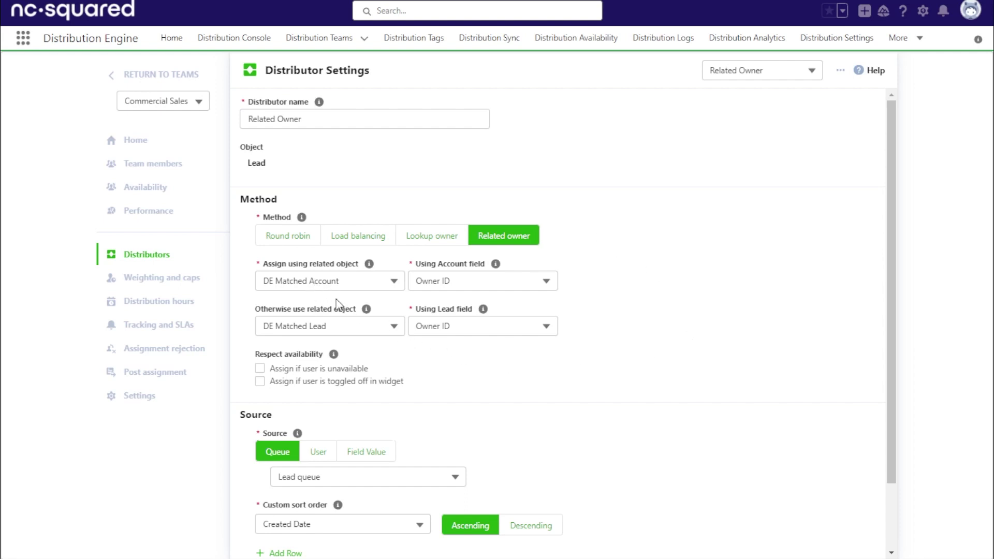
Keep DE Matched Account as the related object and set its account field to Owner ID.
left_click(334, 285)
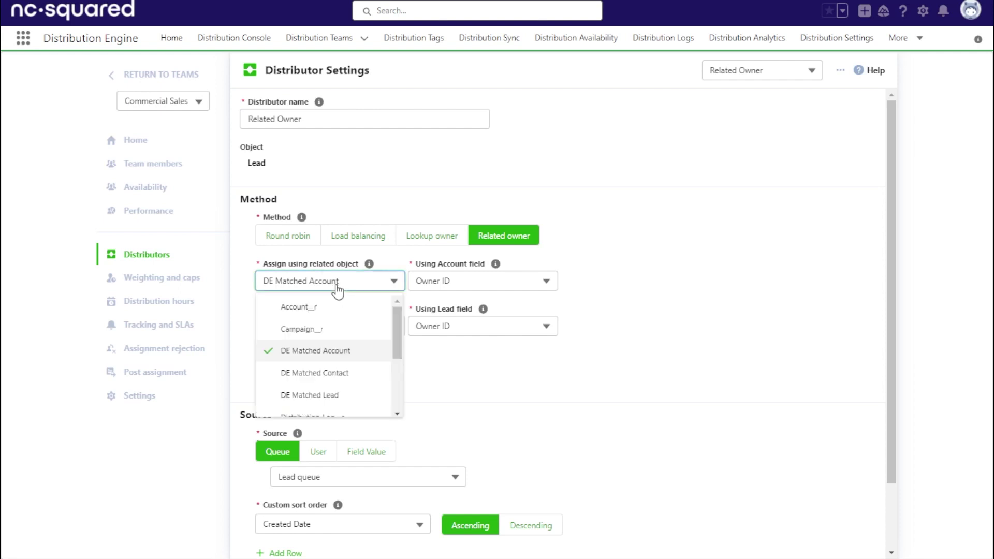
left_click(332, 353)
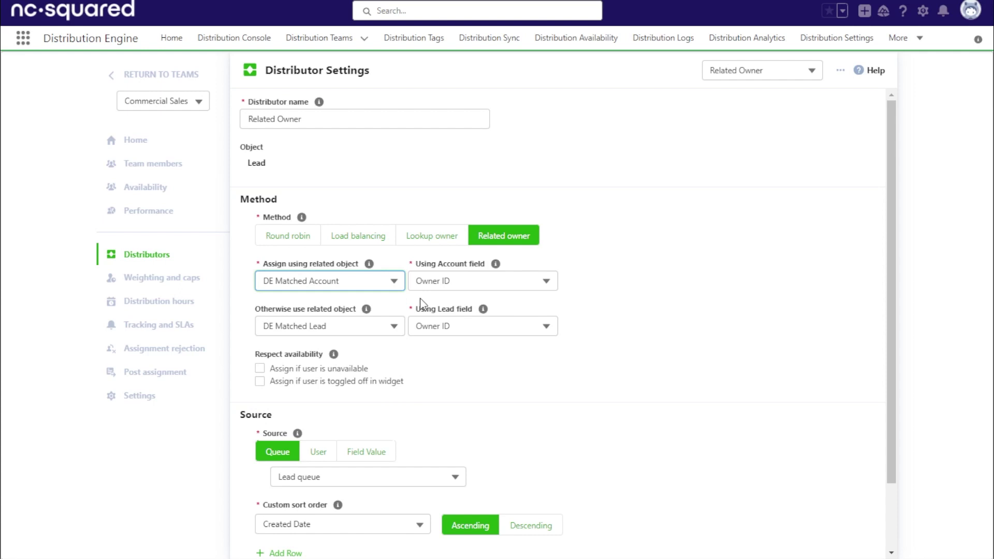
left_click(481, 281)
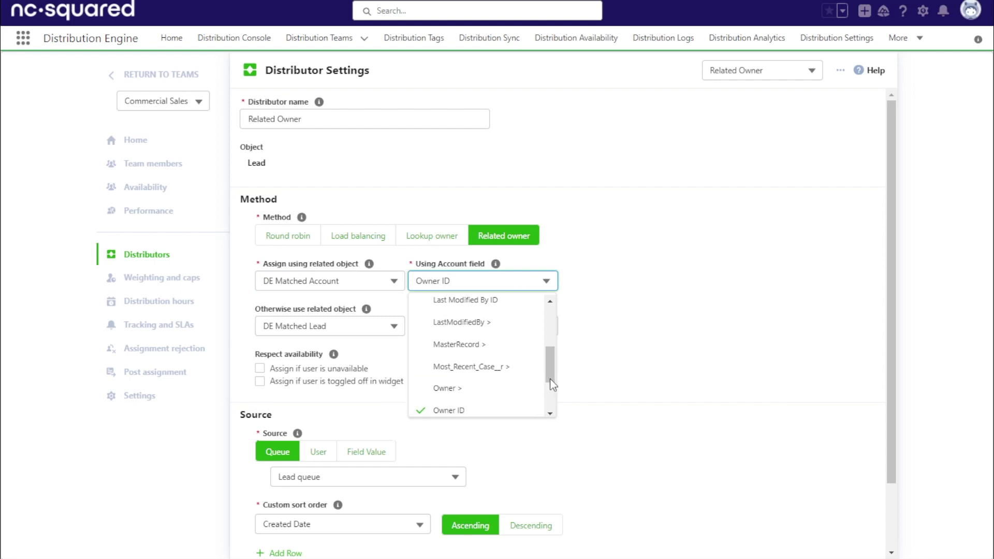
scroll(556, 365, "up", 5)
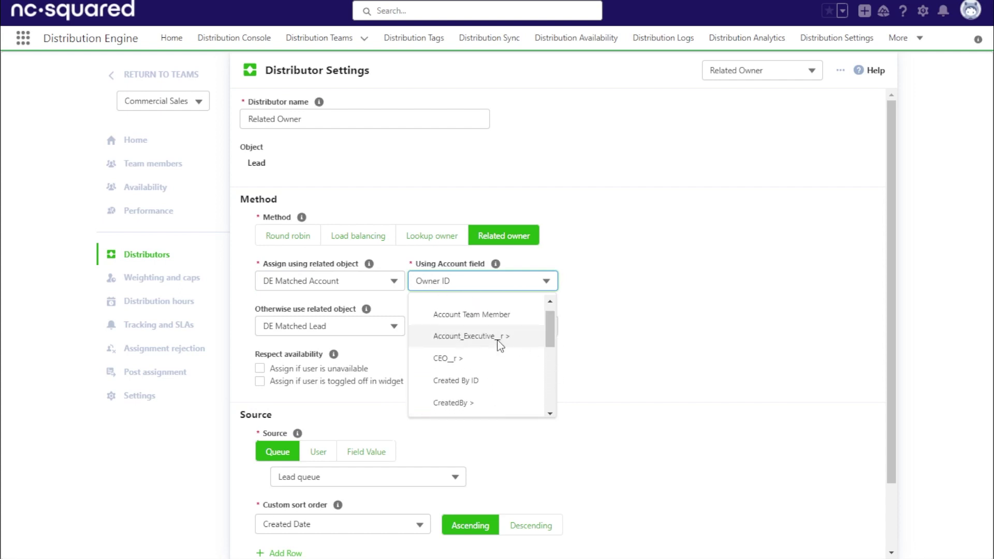
left_click(496, 340)
scroll(497, 342, "down", 4)
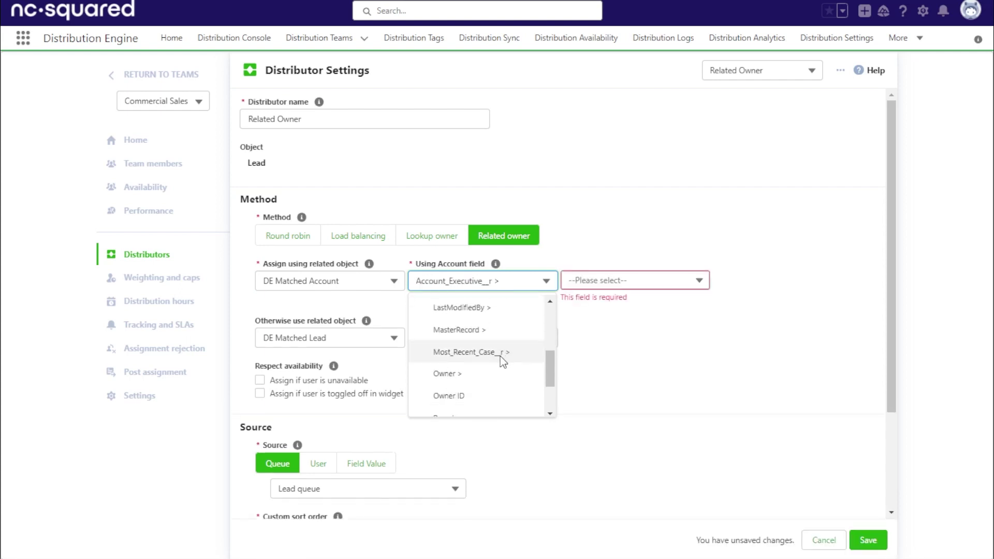
left_click(468, 396)
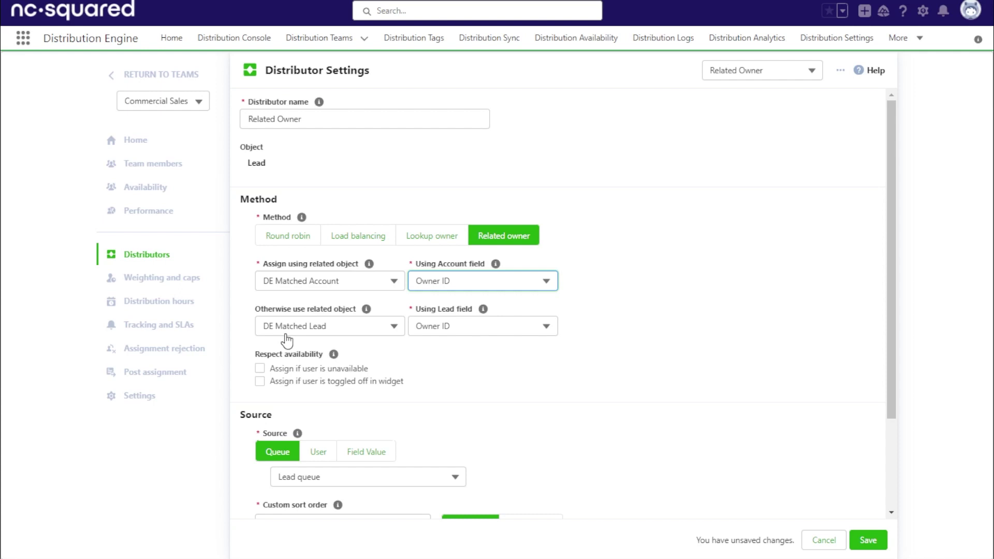
left_click(291, 326)
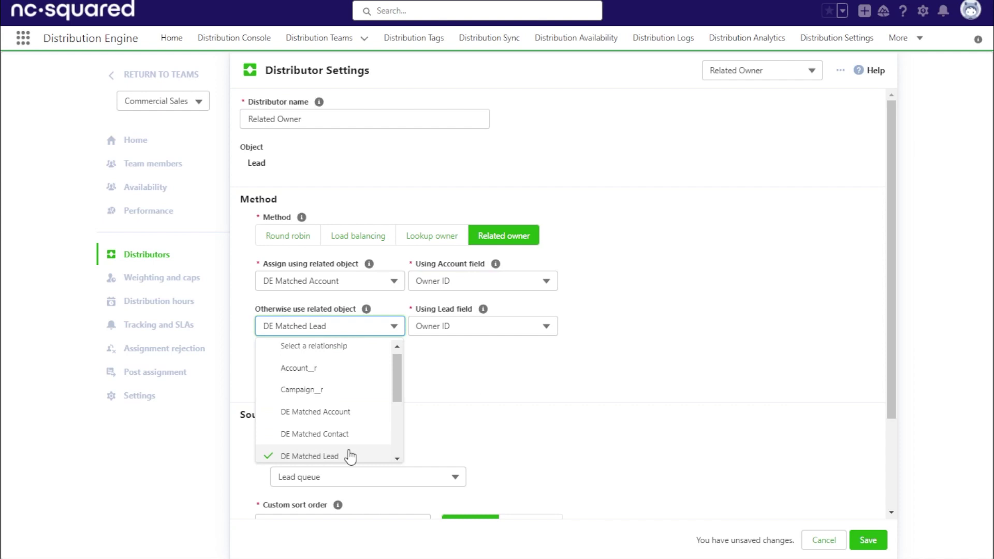
left_click(334, 456)
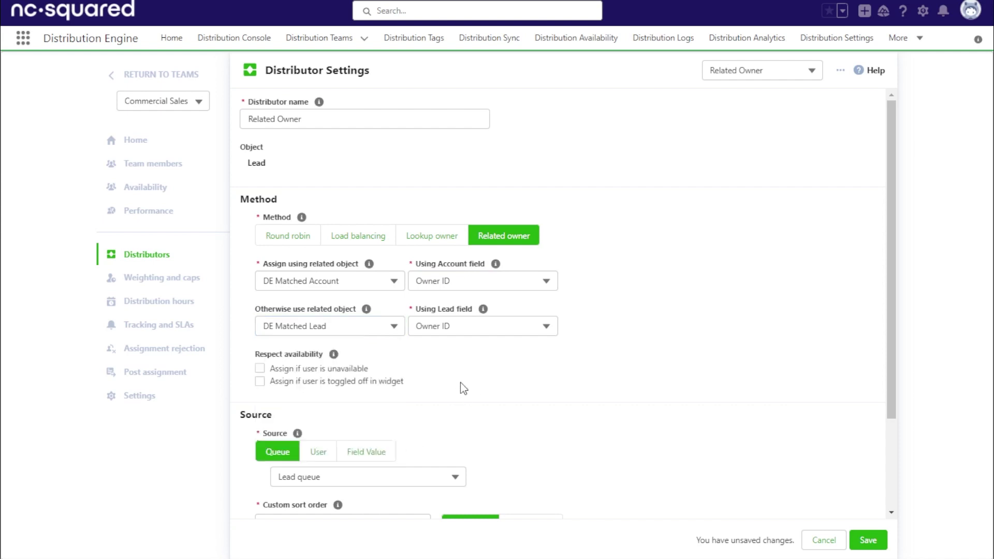
left_click(528, 329)
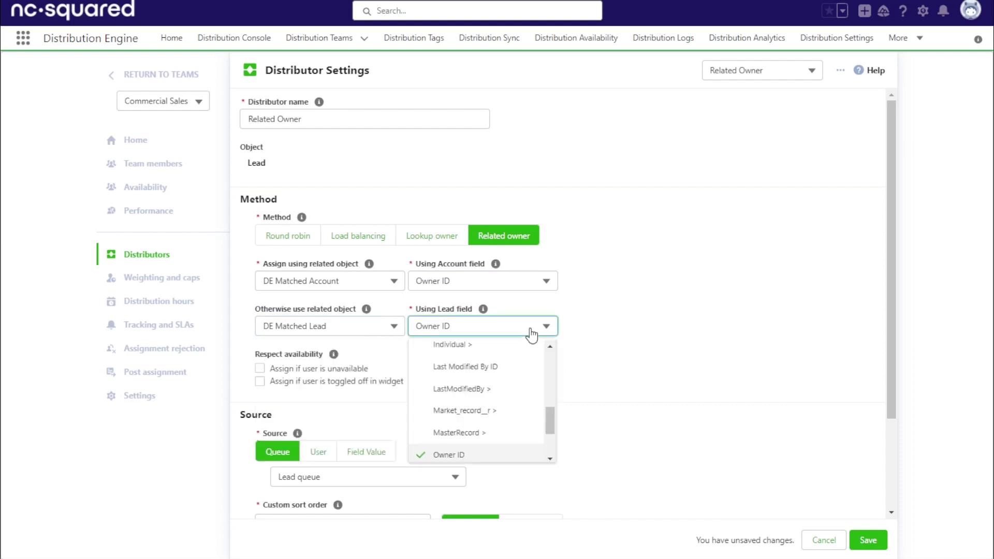
left_click(505, 454)
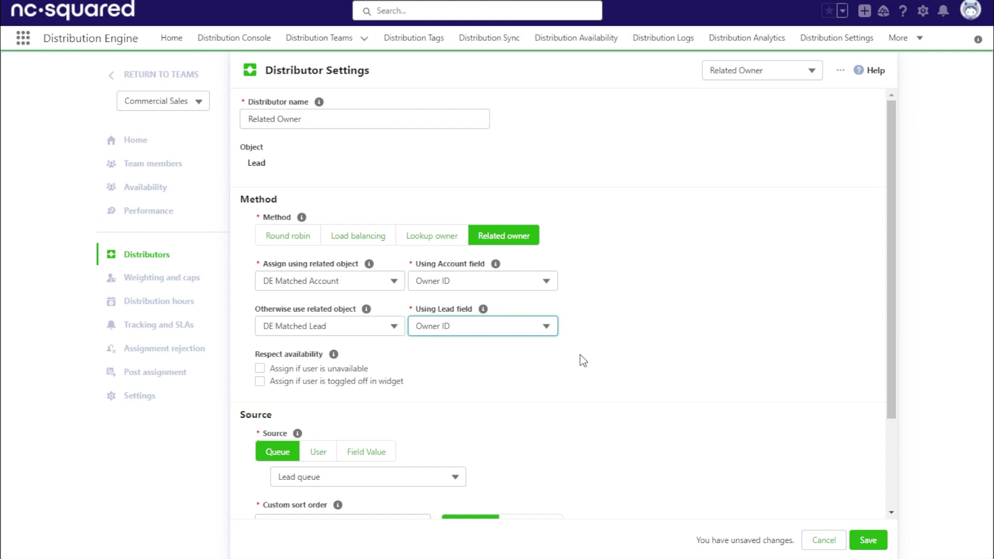
scroll(581, 354, "down", 3)
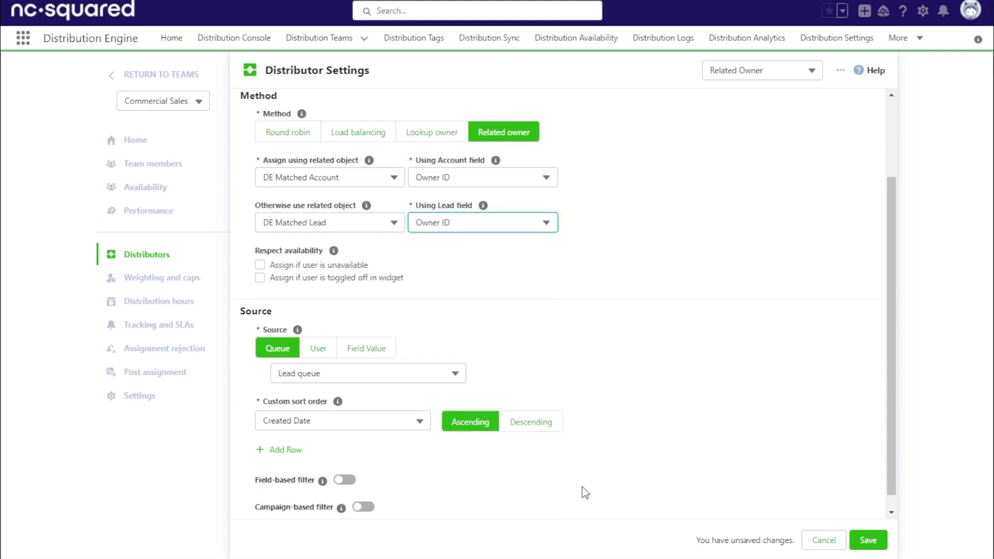
scroll(581, 389, "down", 1)
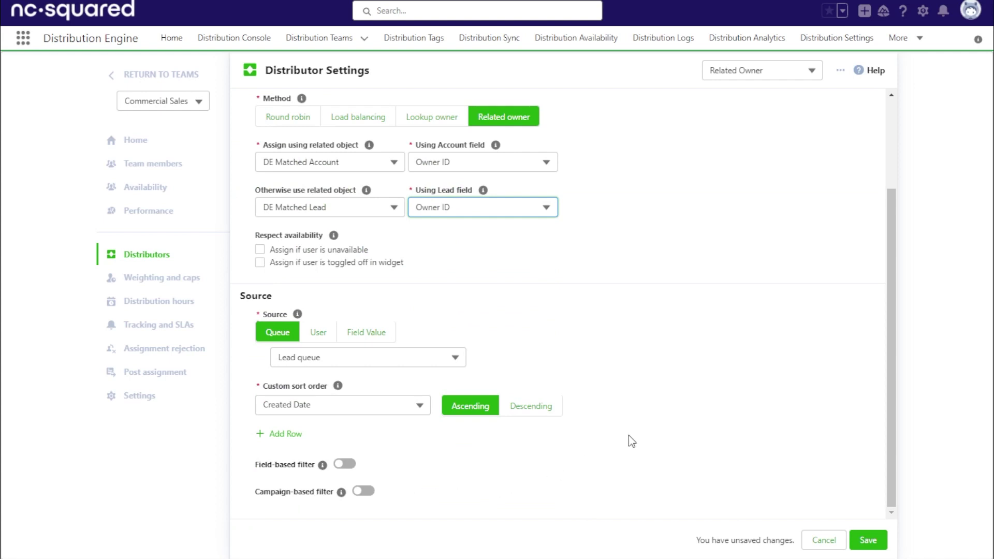
scroll(628, 435, "up", 4)
Save the Related Owner distributor so leads go to the matched account's owner.
left_click(860, 542)
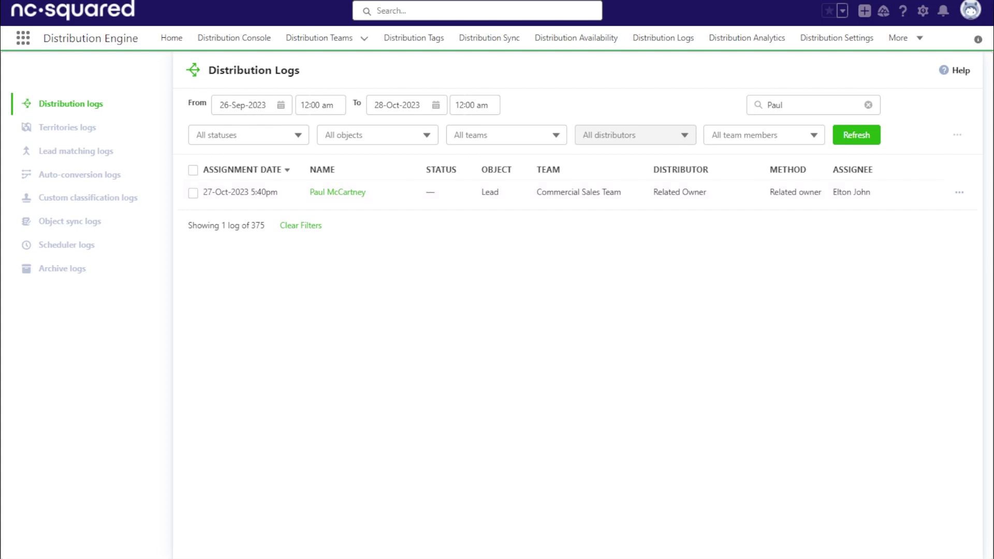
Open Paul McCartney's distribution log entry to see its assignment to Elton John.
left_click(879, 192)
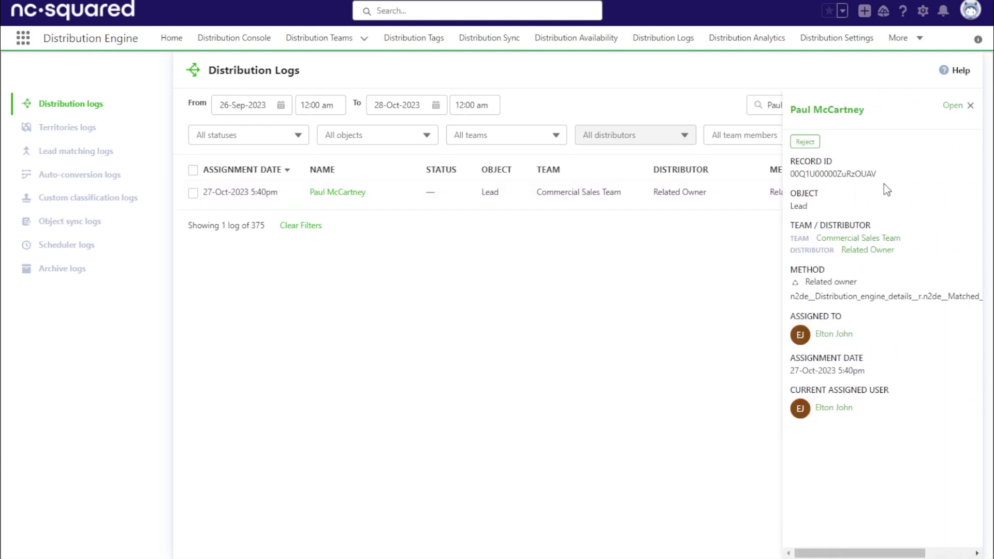